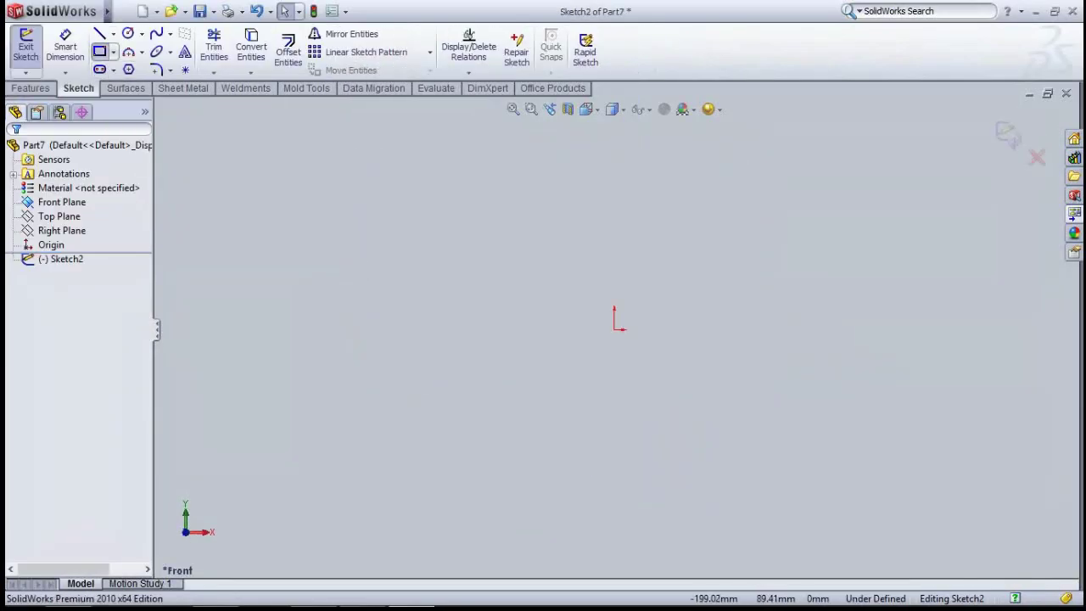
Step: Sketch a rectangle around the origin and dimension its width and height to 50 mm
left_click_drag(473, 234, 734, 424)
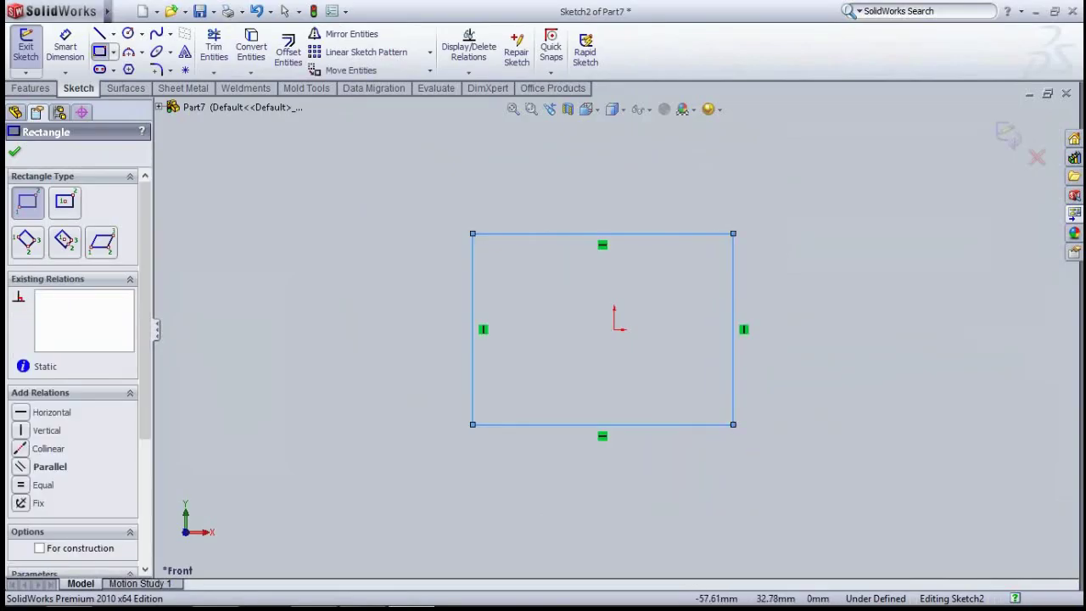
left_click(65, 46)
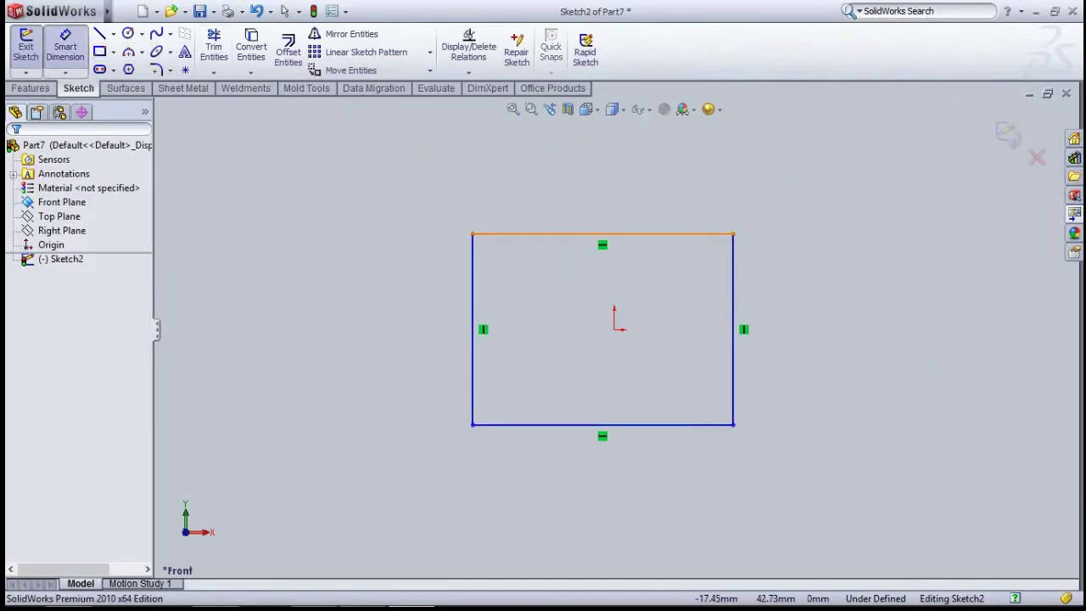
left_click(567, 233)
left_click(566, 183)
type("50")
key("Return")
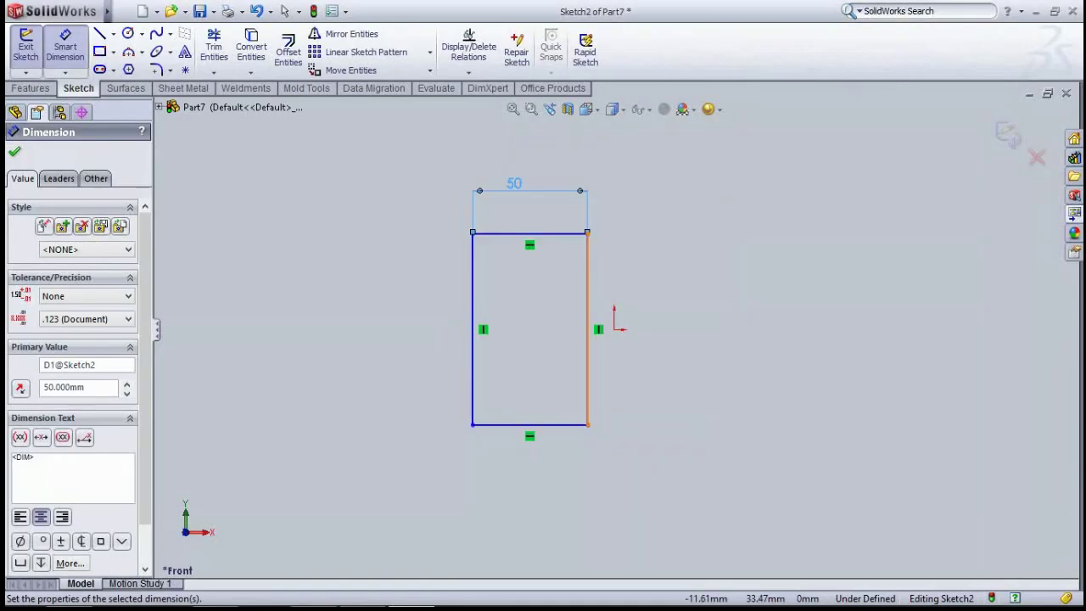
left_click(587, 331)
left_click(709, 322)
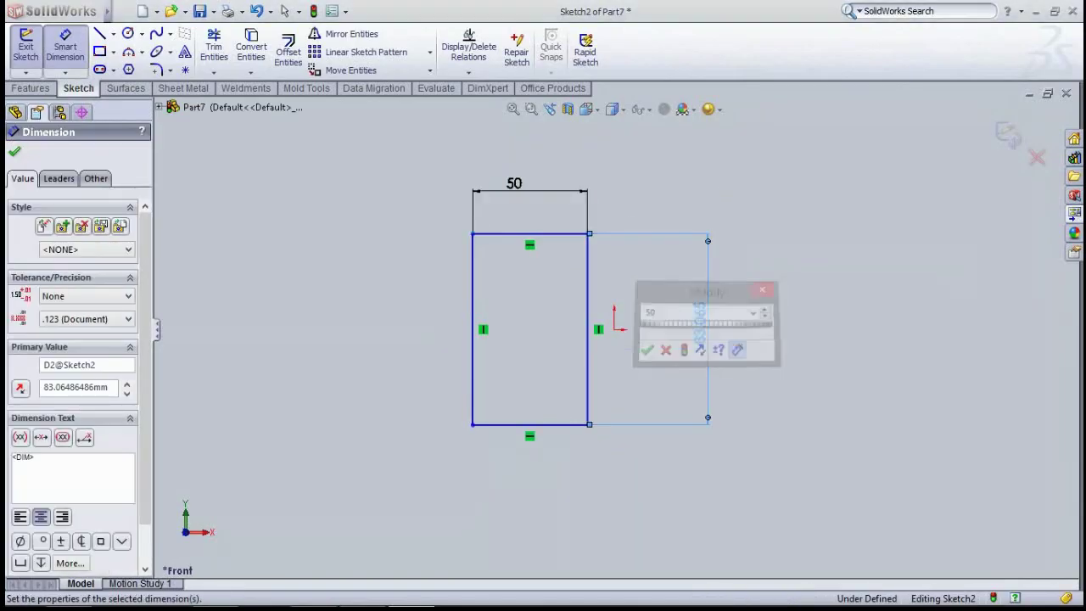
key("Return")
Step: Extrude the 50 mm square sketch 50 mm into a solid cube
key("Escape")
key("Escape")
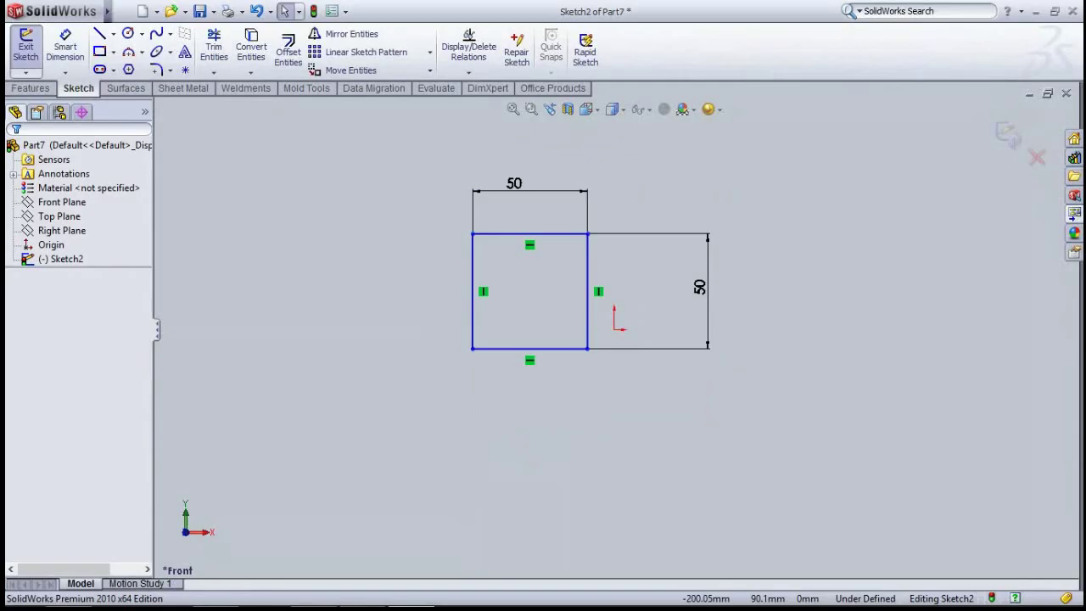
middle_click_drag(594, 357, 569, 360)
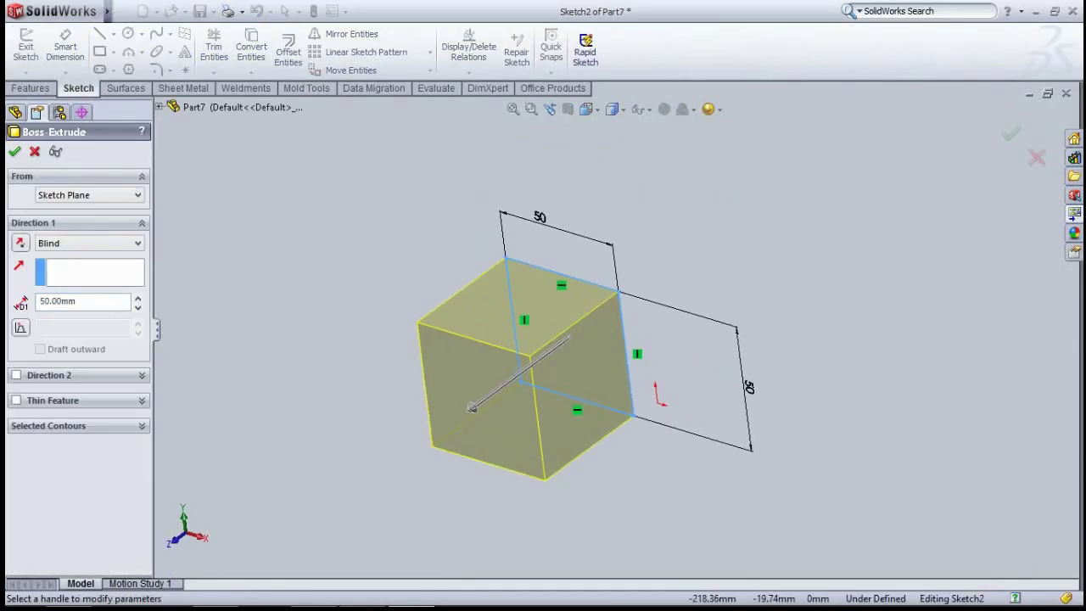
key("Return")
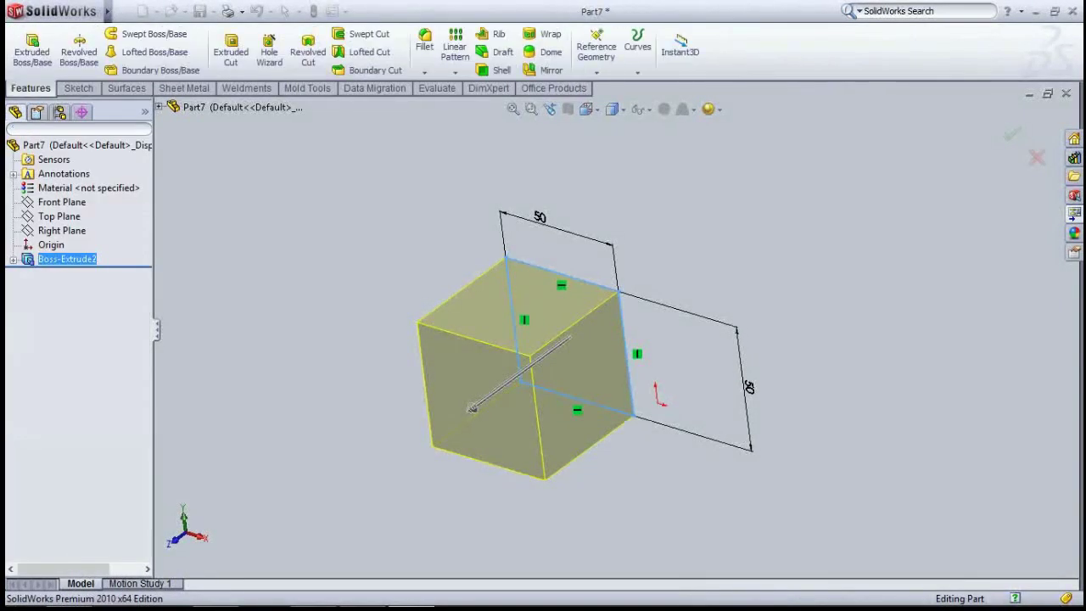
middle_click_drag(526, 365, 589, 305)
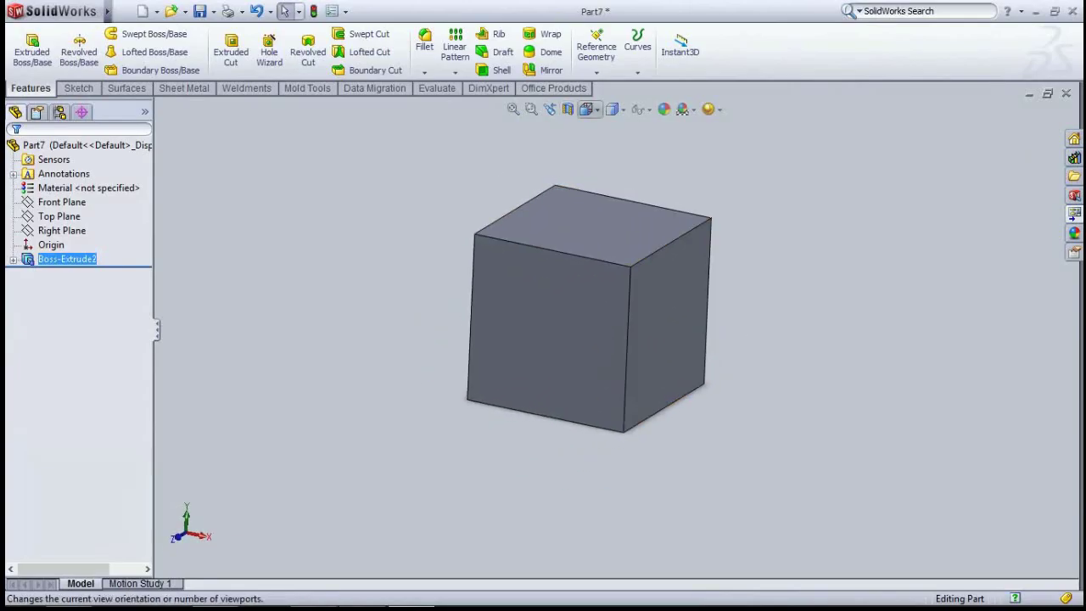
Step: Switch to the Front view orientation and zoom out so the whole face fits
left_click(588, 109)
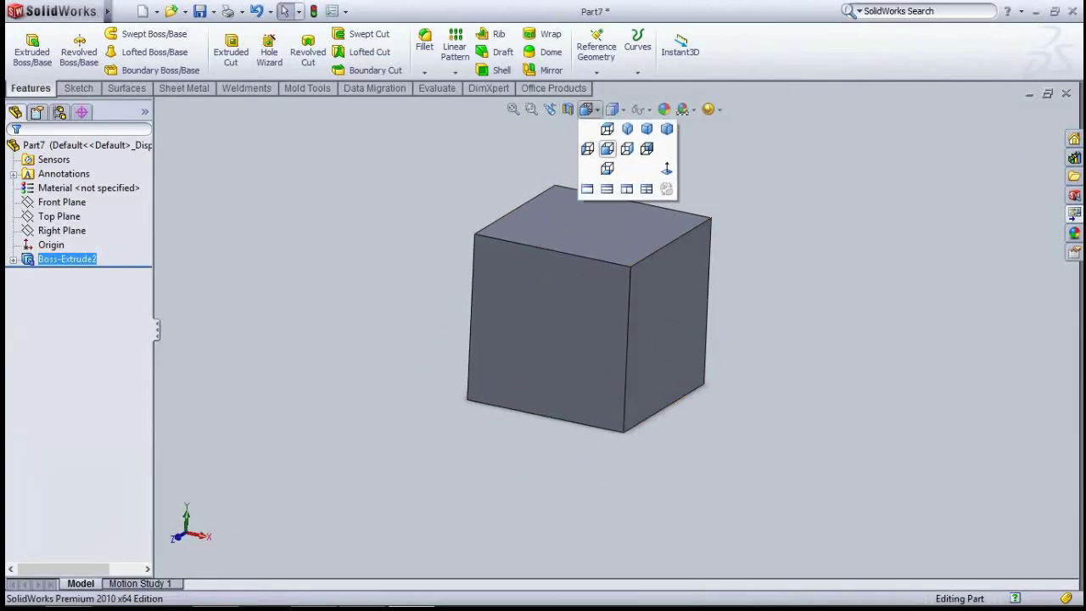
left_click(607, 149)
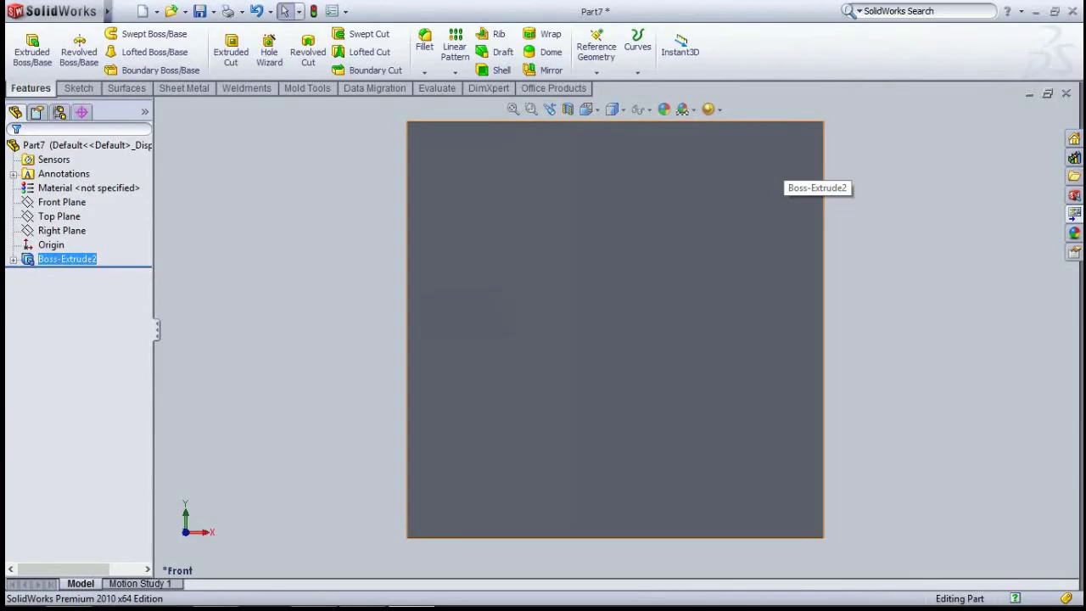
key("z")
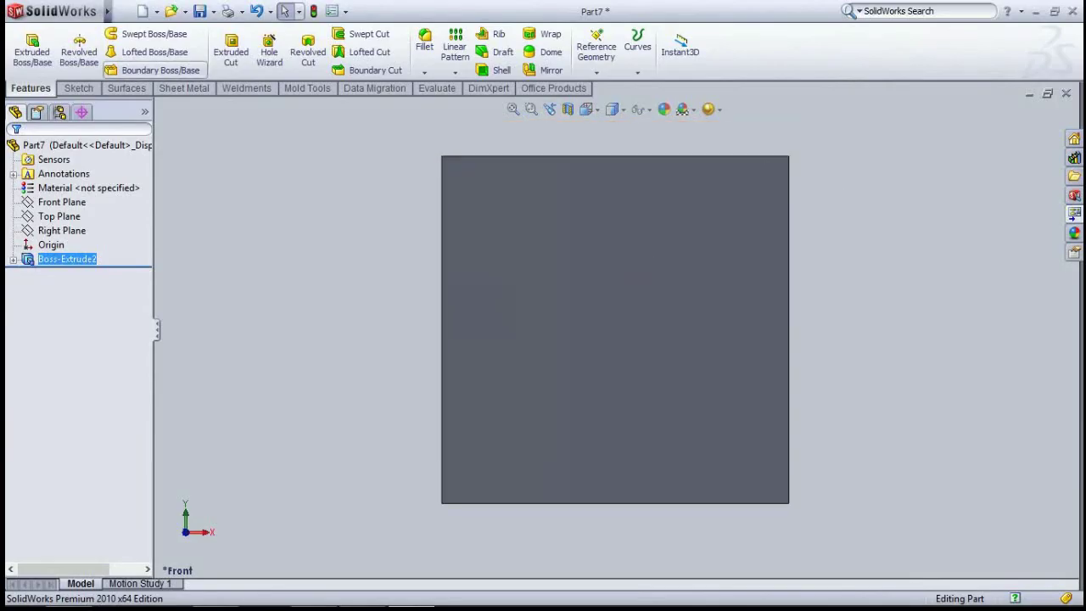
Step: Start an extruded cut on the front face and sketch a closed triangle to the top-right corner
left_click(231, 49)
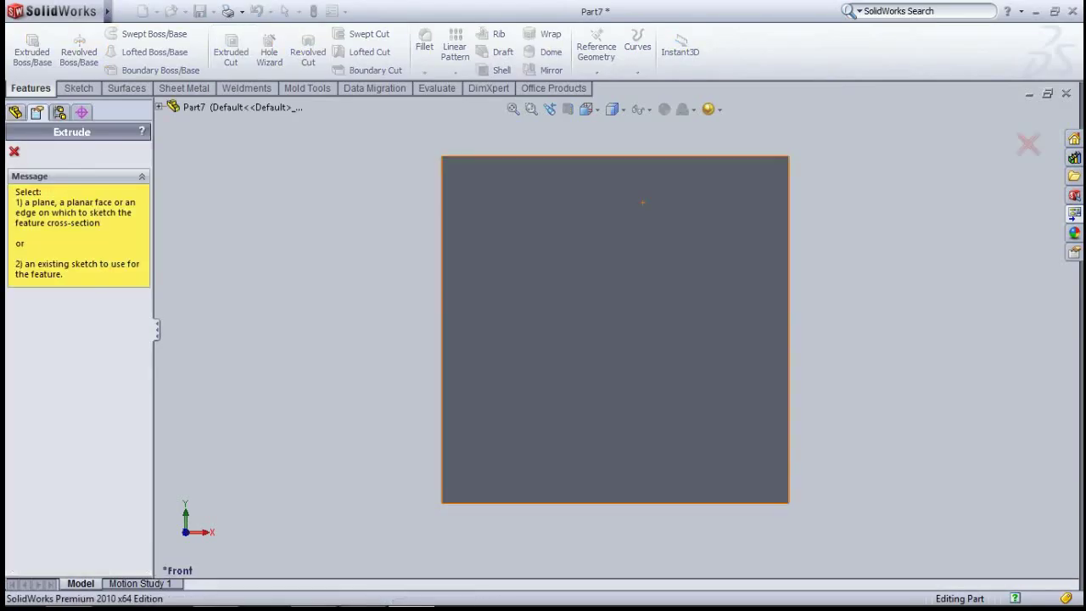
left_click(628, 204)
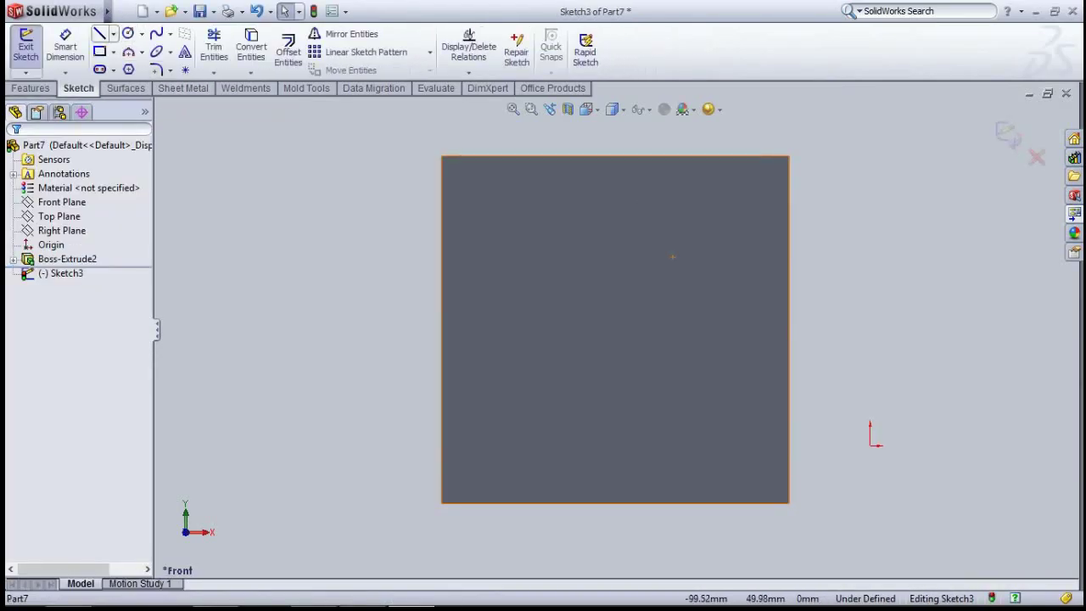
key("l")
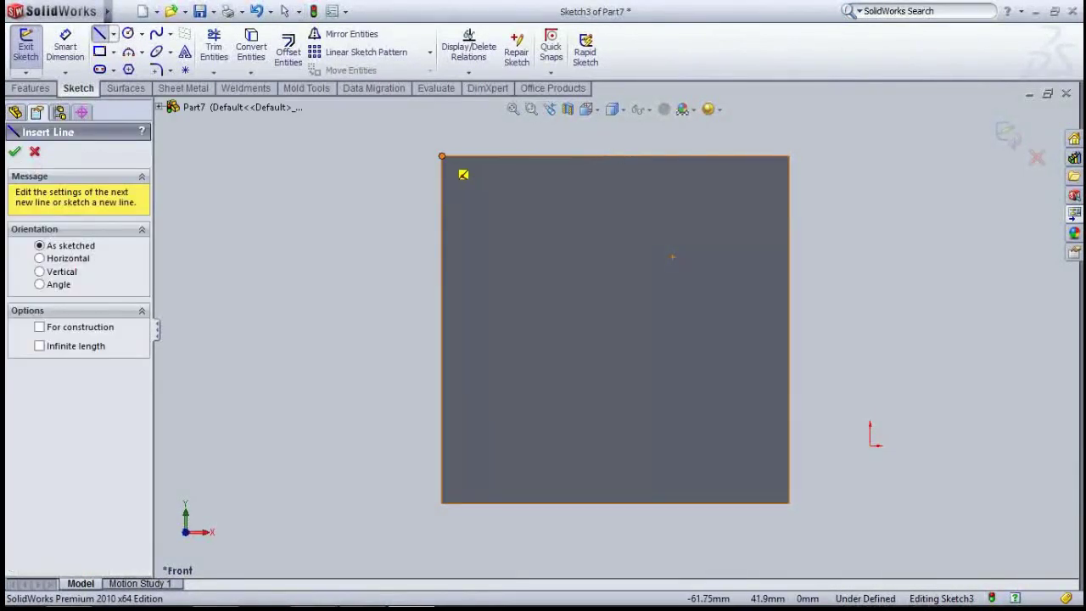
left_click(441, 166)
left_click(442, 287)
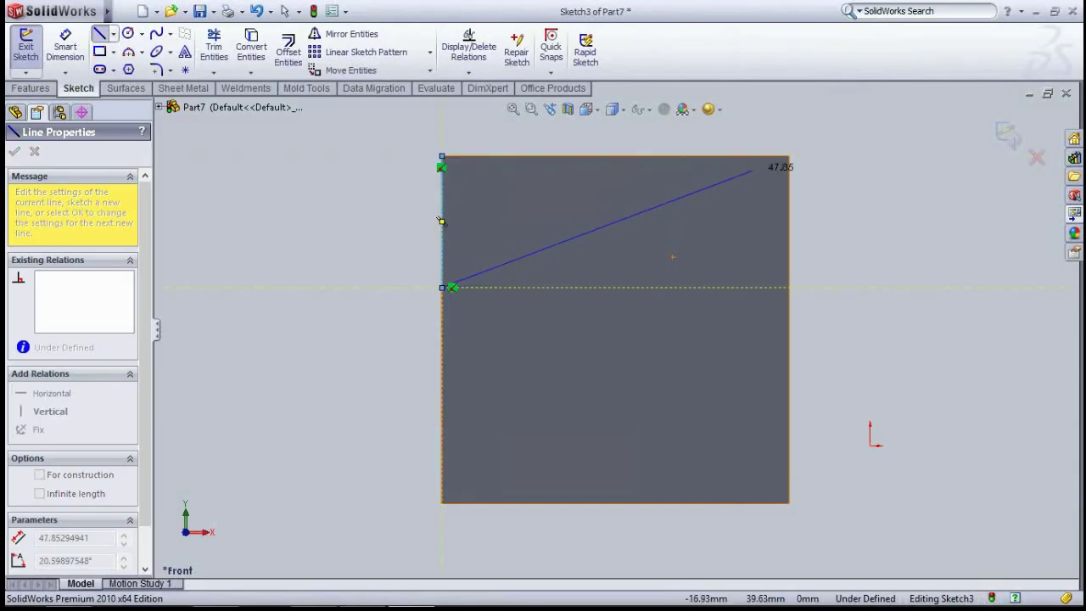
left_click(788, 157)
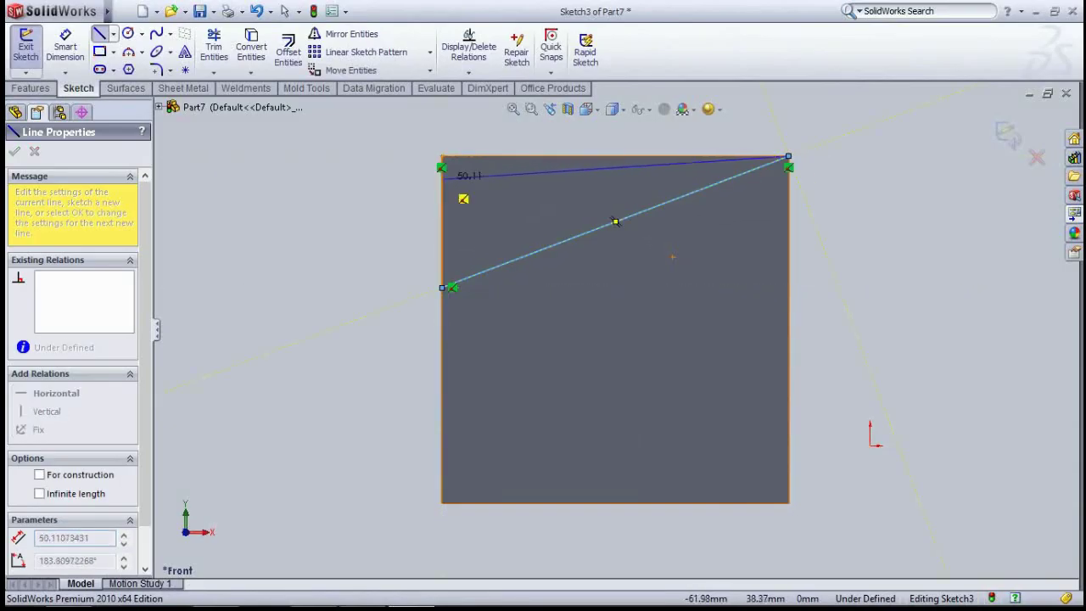
left_click(441, 157)
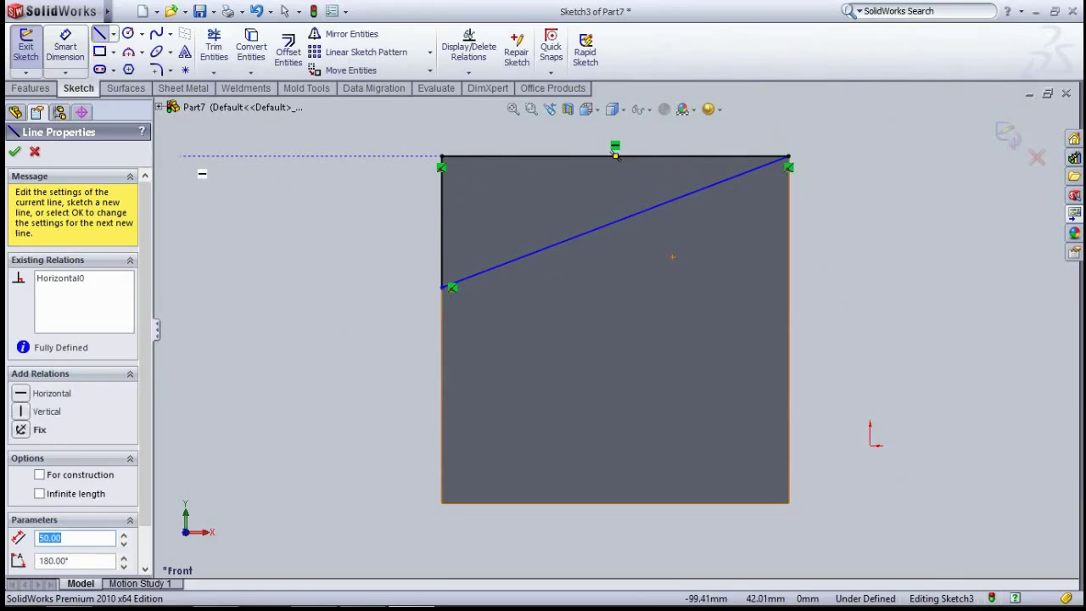
Step: Dimension the triangle's left edge segment to 20 mm
left_click(64, 47)
left_click(441, 221)
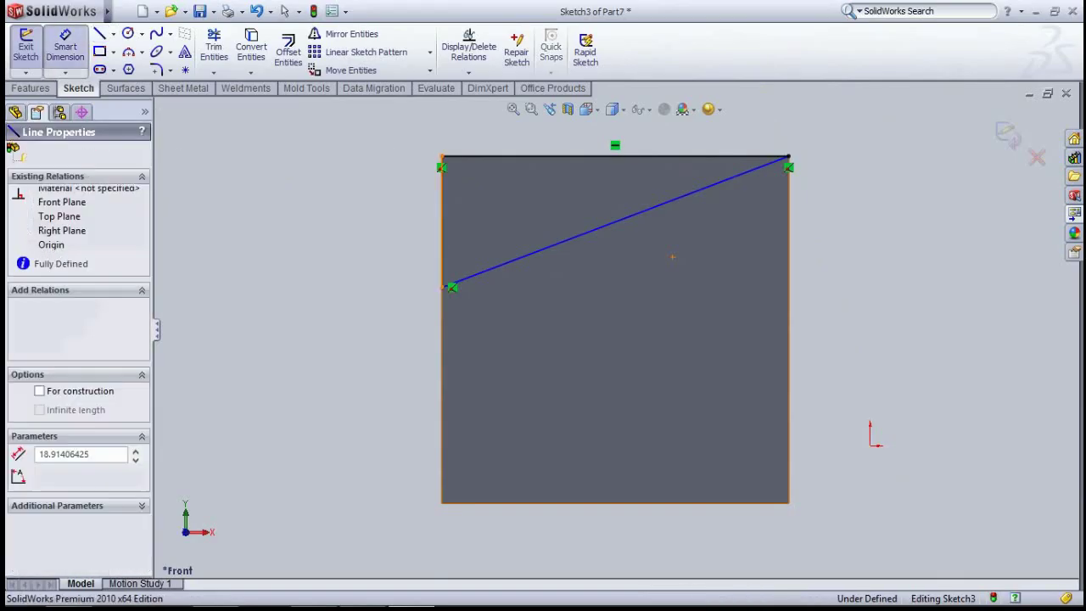
left_click(357, 212)
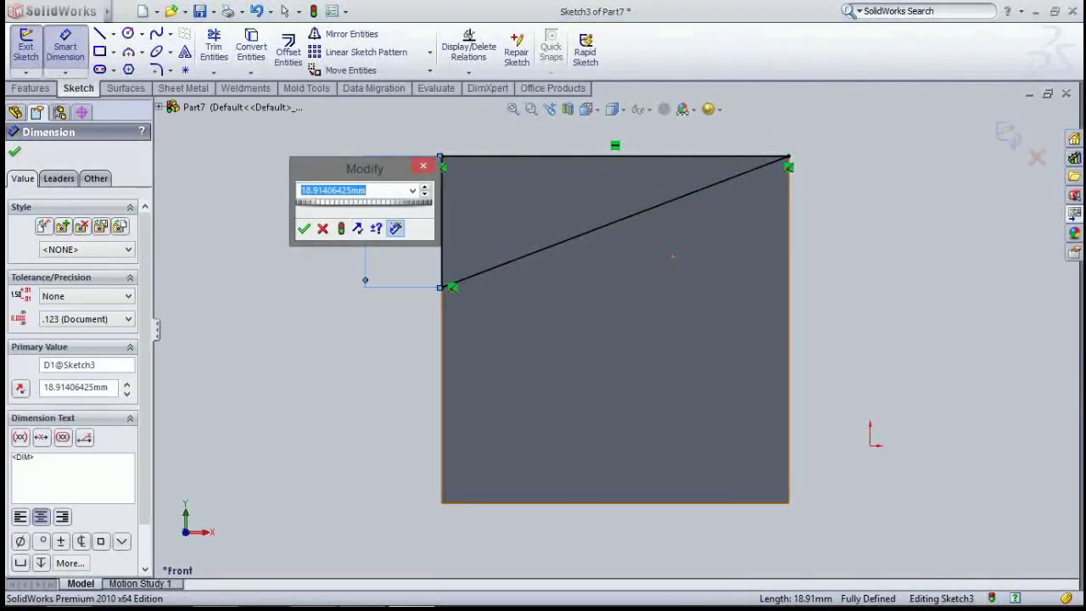
type("20")
key("Return")
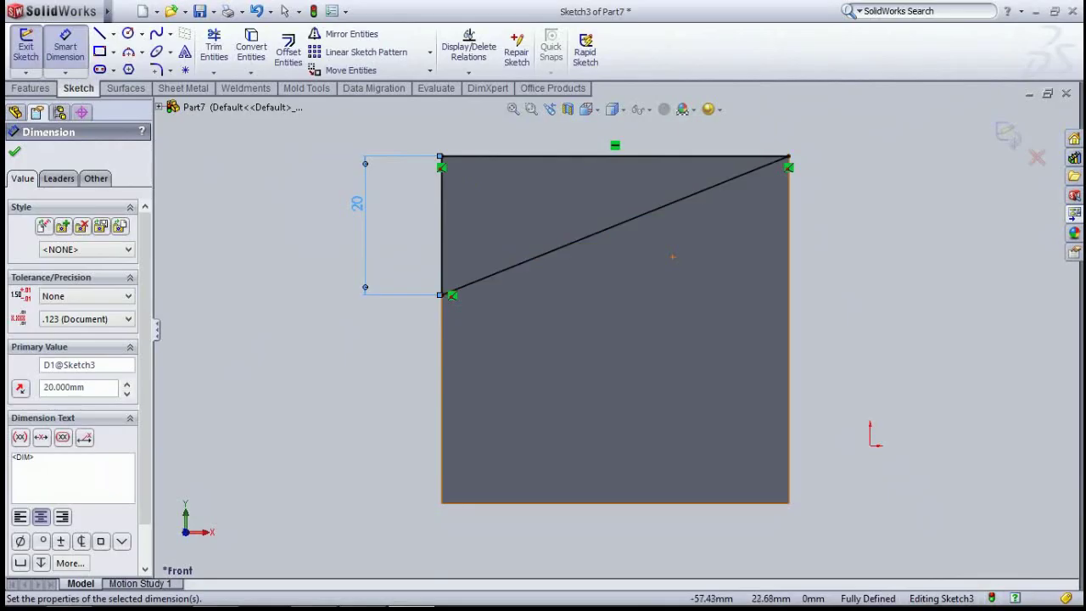
scroll(533, 440, "up", 1)
scroll(533, 439, "up", 1)
scroll(533, 440, "up", 1)
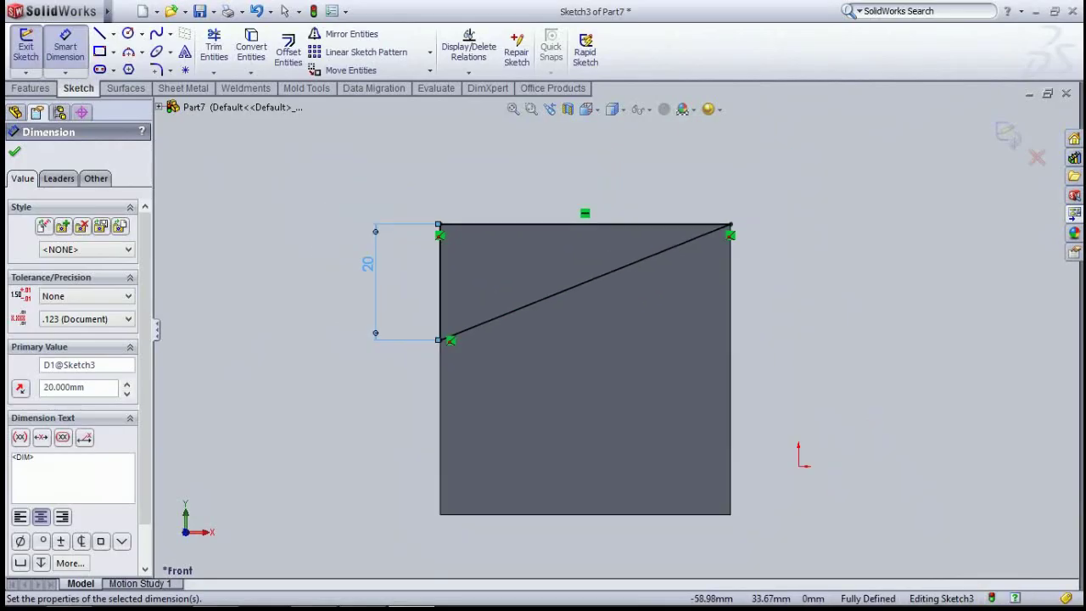
scroll(533, 440, "up", 1)
key("Escape")
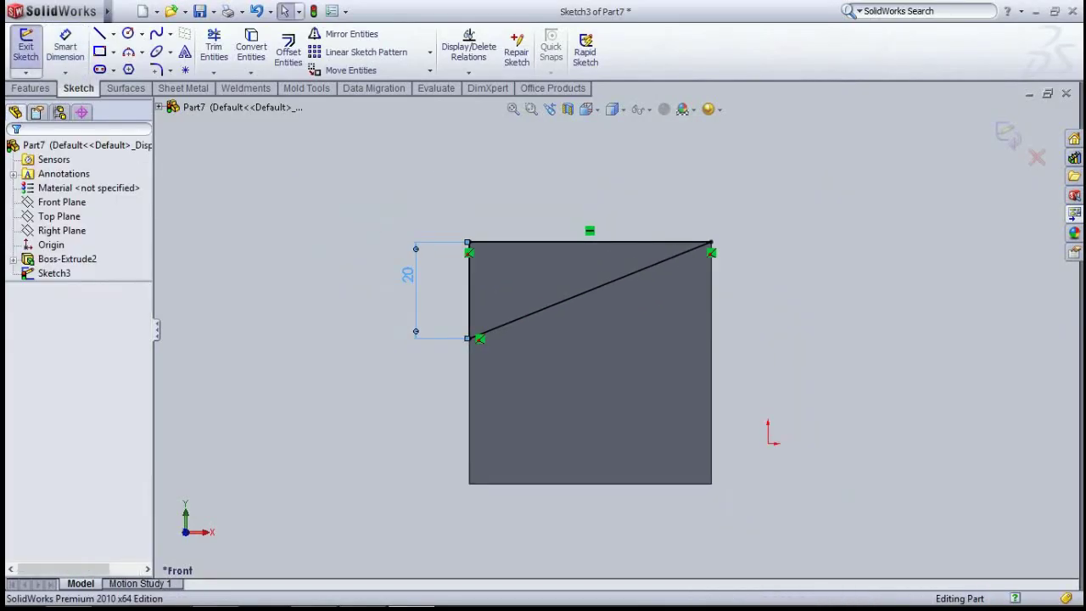
Step: Apply a 20 mm-deep Cut-Extrude from the triangle sketch, checking the preview first
key("ctrl+e")
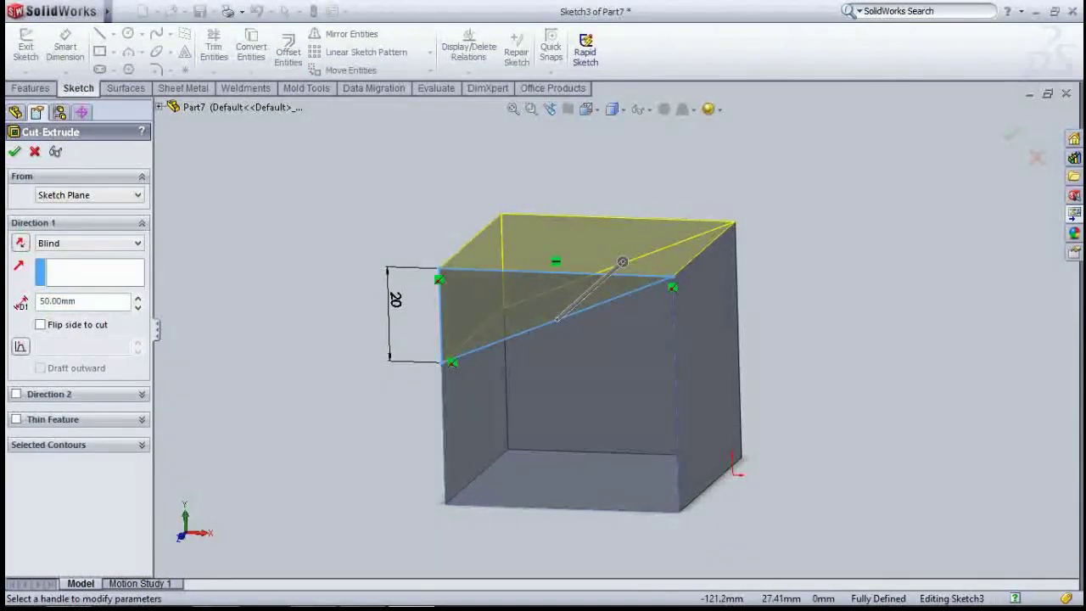
type("0")
key("Return")
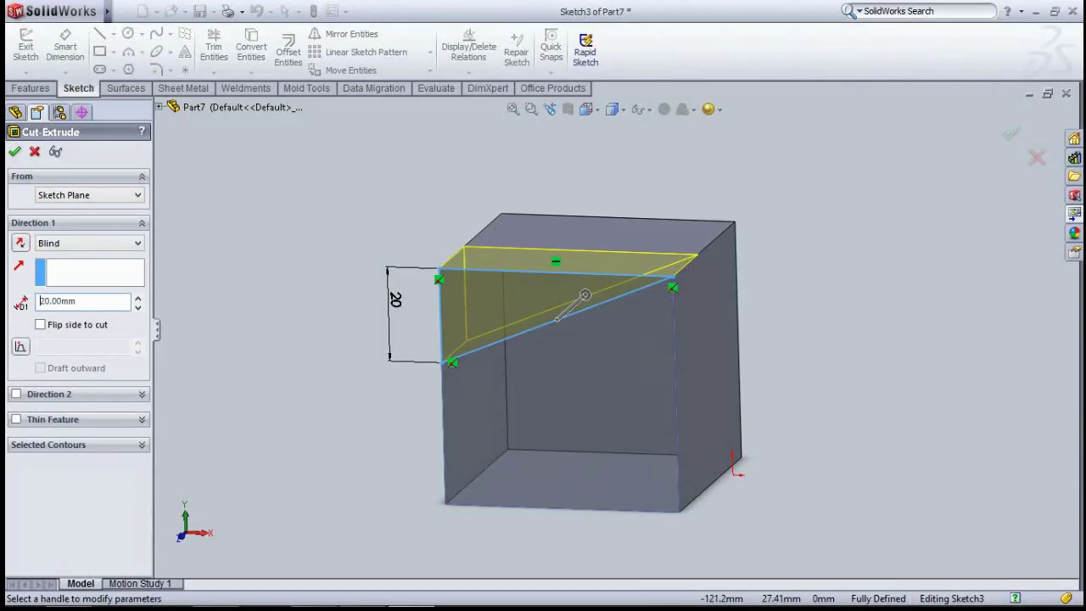
middle_click_drag(586, 356, 560, 373)
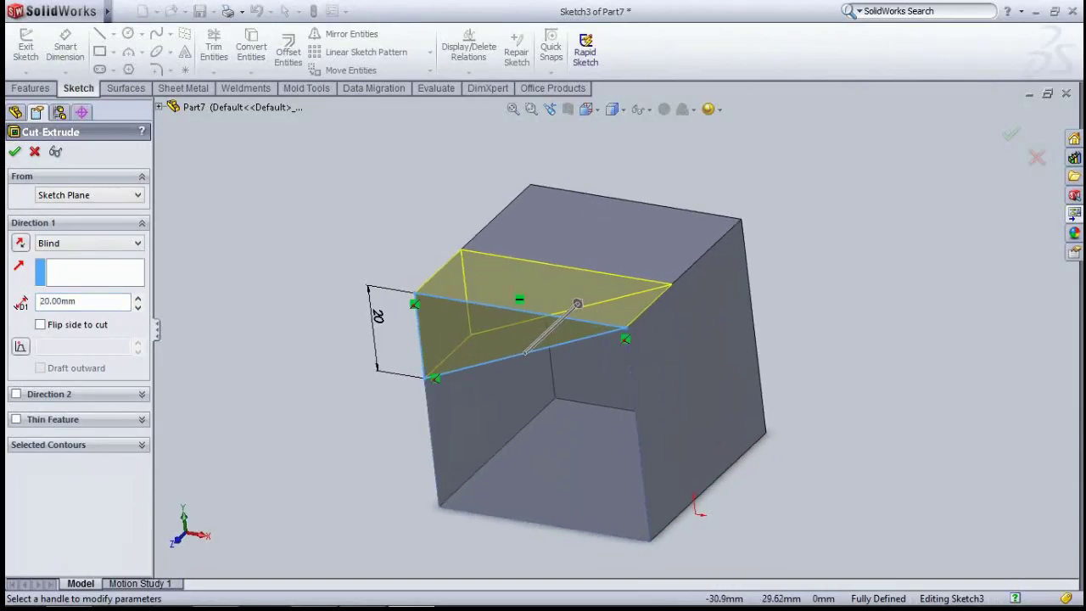
key("Return")
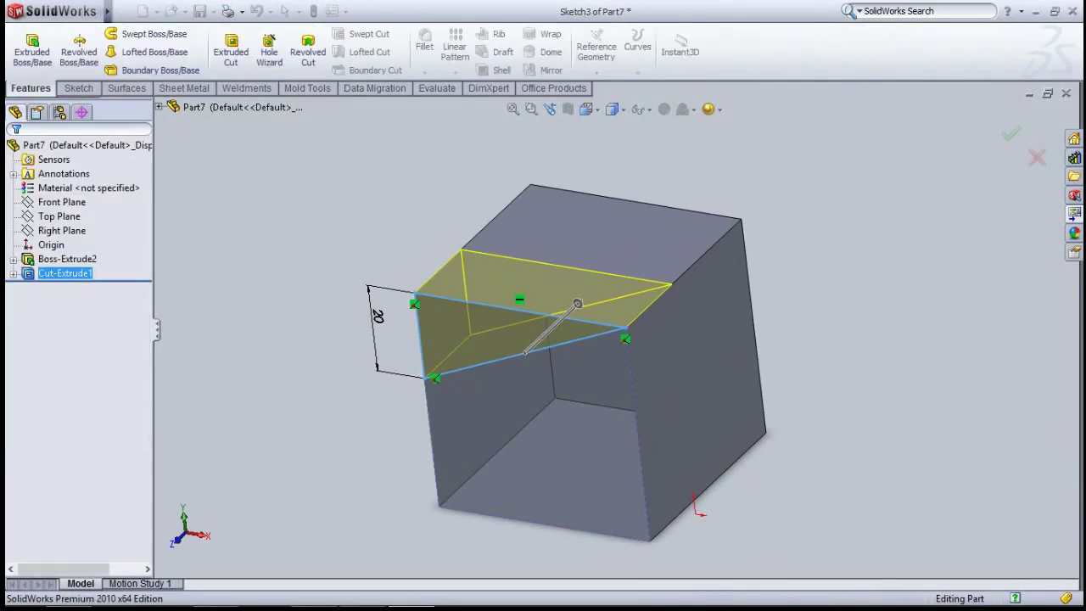
Step: Orbit around the wedge cut from two angles, then snap to the Isometric view
mouse_move(570, 321)
middle_mouse_down()
mouse_move(653, 357)
mouse_move(611, 340)
middle_mouse_up()
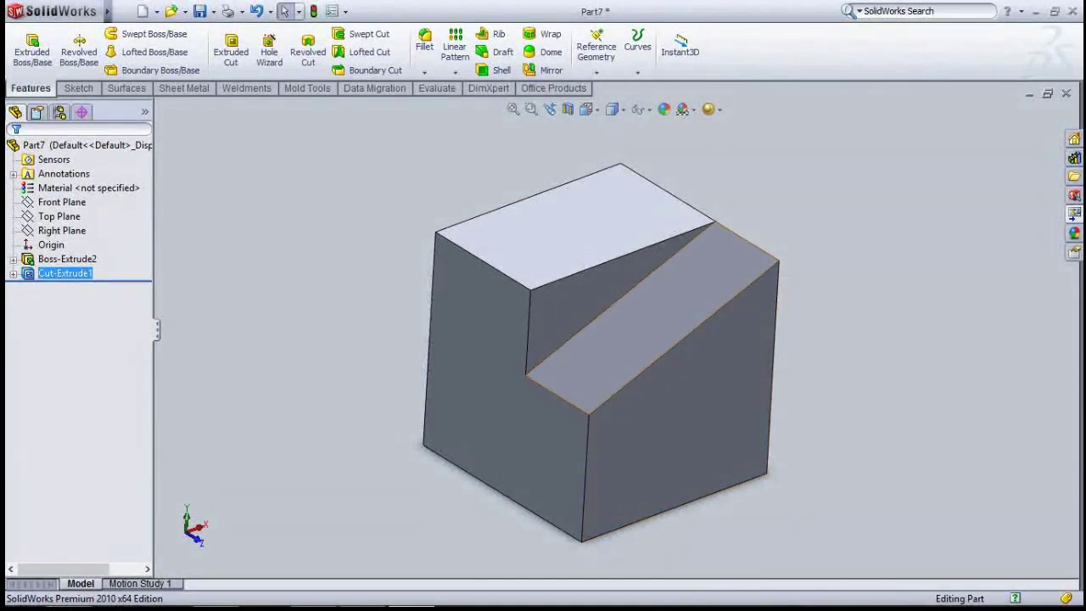
middle_click_drag(768, 289, 729, 356)
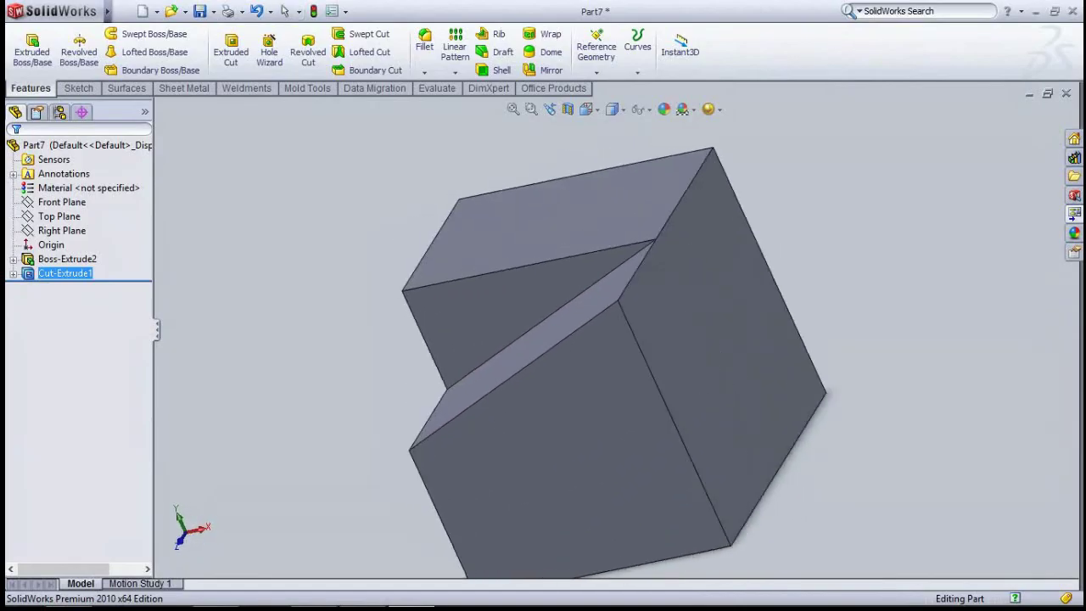
key("ctrl+7")
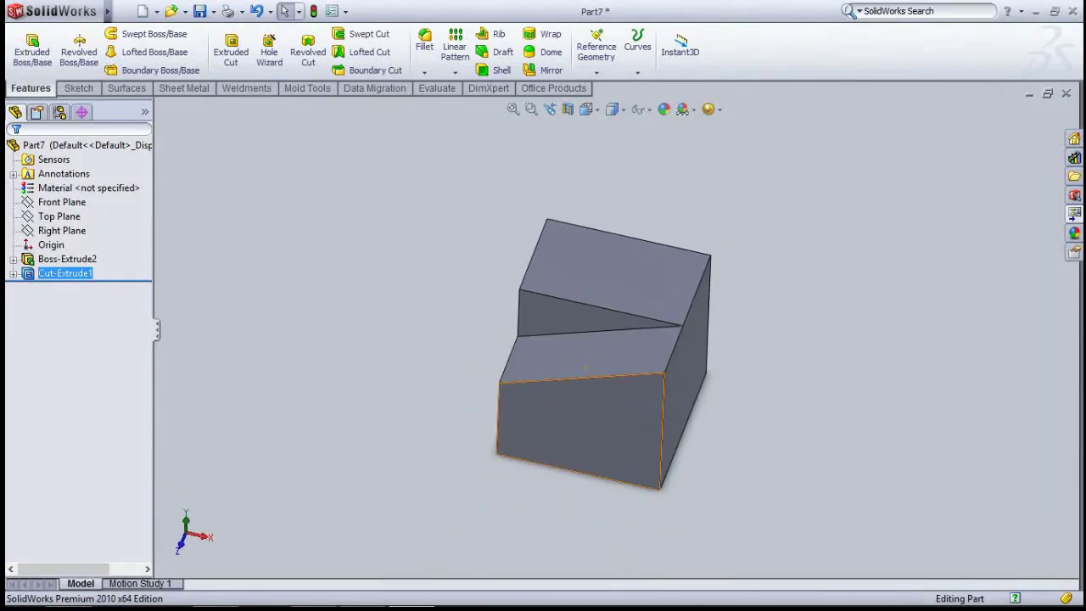